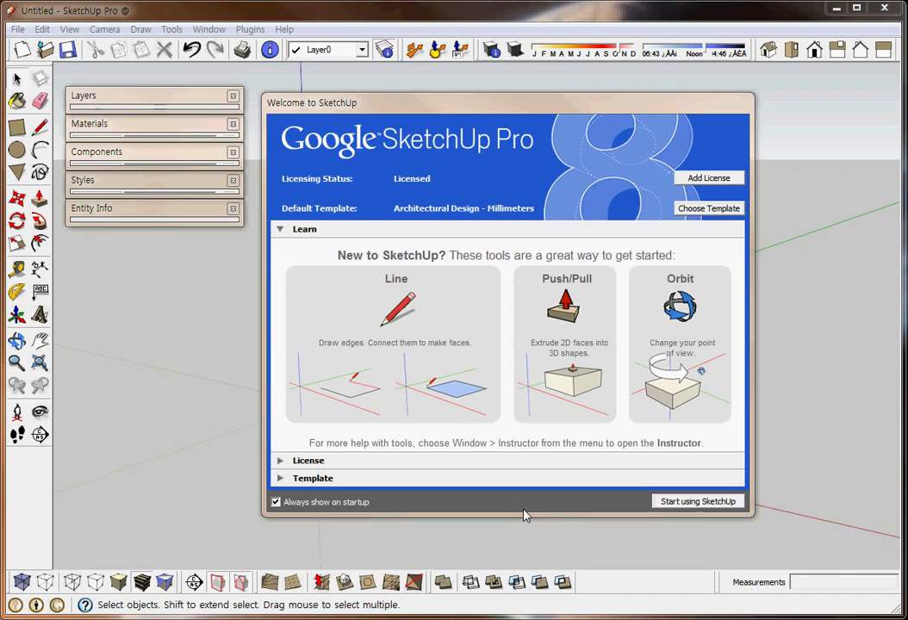
Keep Architectural Design - Millimeters as the default template and start a new model
click(279, 478)
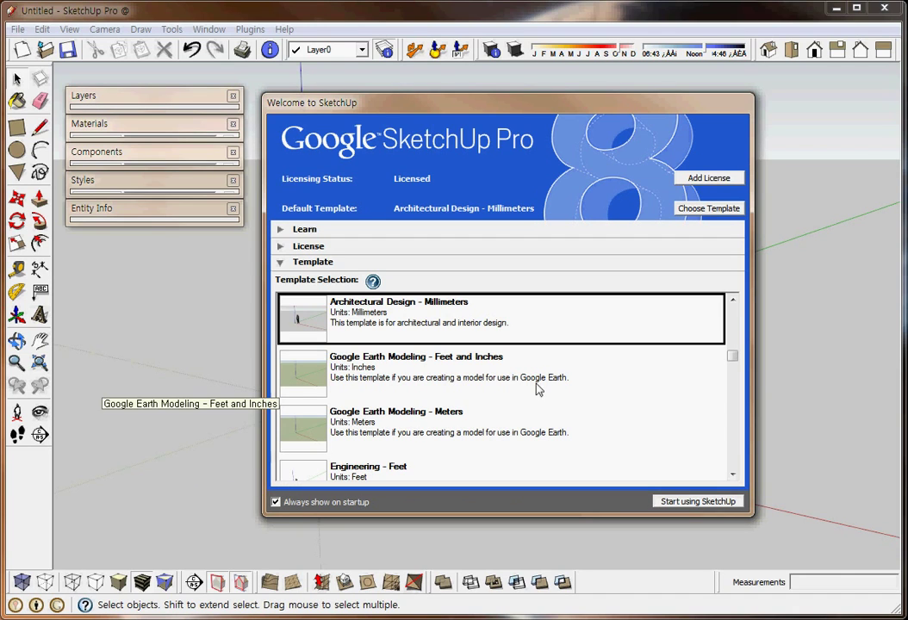
click(603, 370)
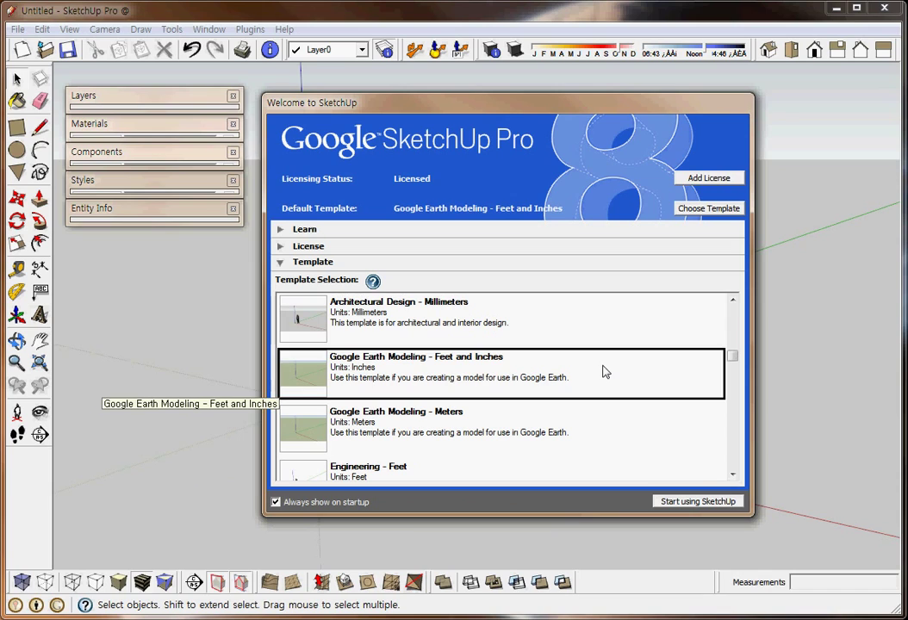
click(638, 309)
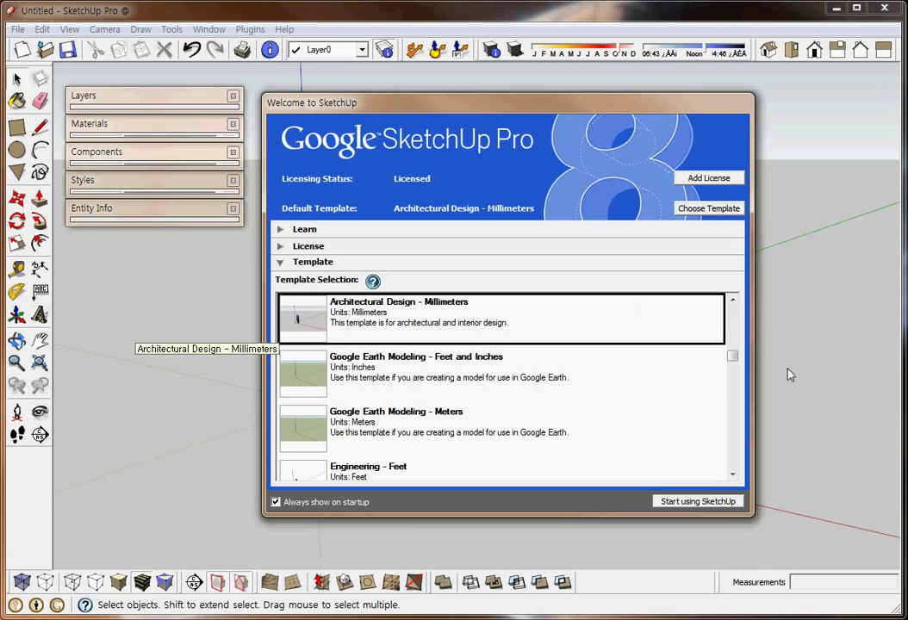
click(709, 507)
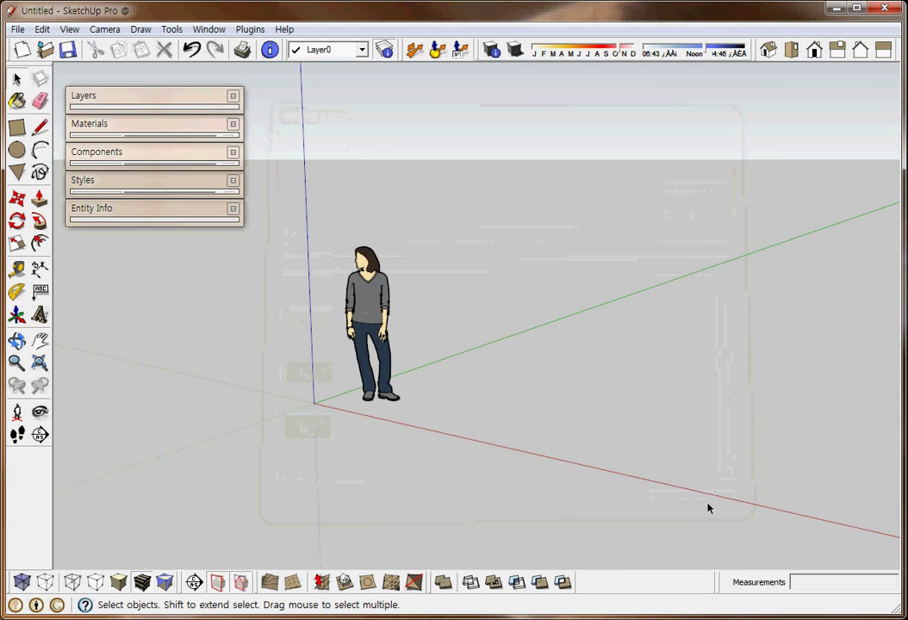
Set the model's length units to Decimal Millimeters with 0.00mm precision
click(270, 50)
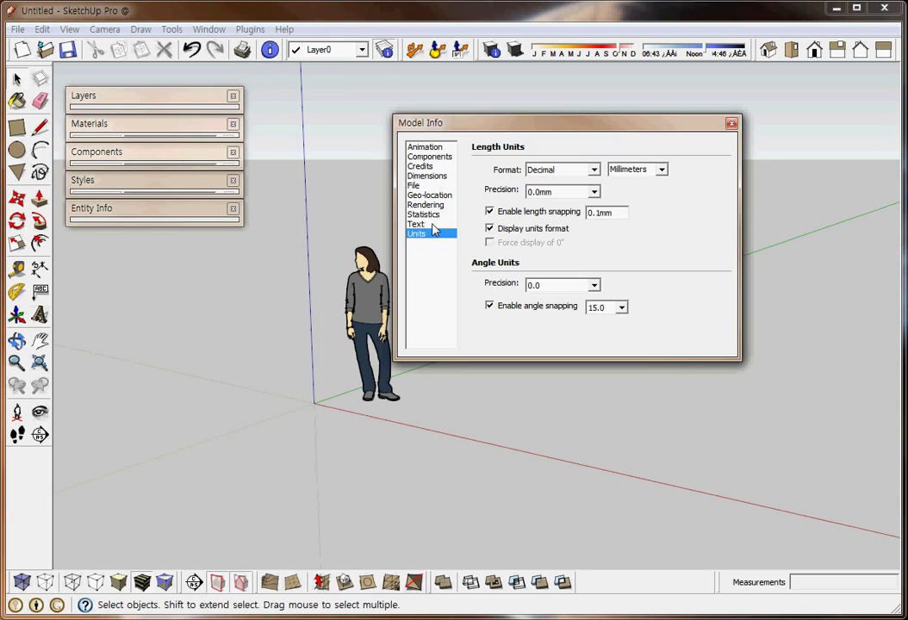
click(595, 170)
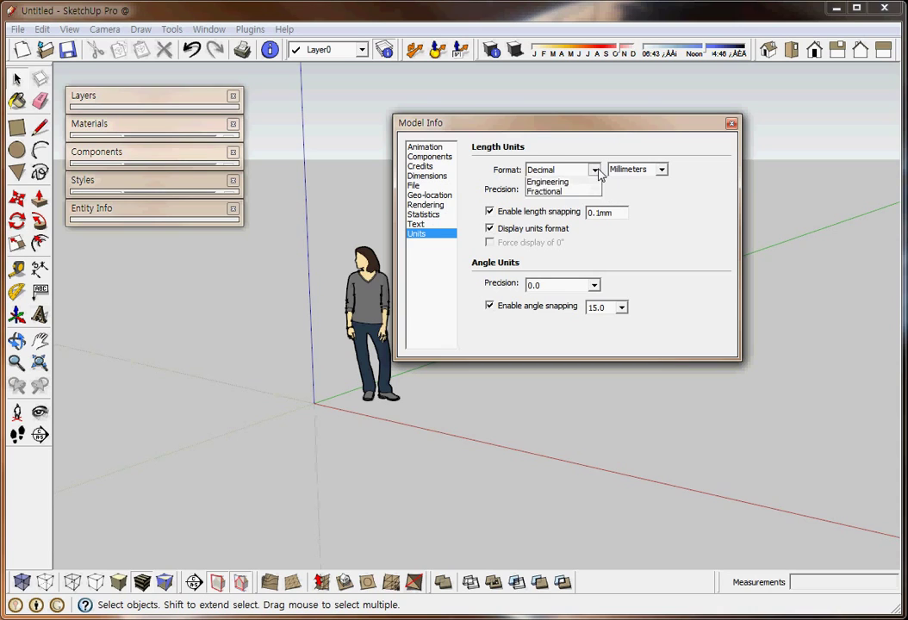
click(598, 194)
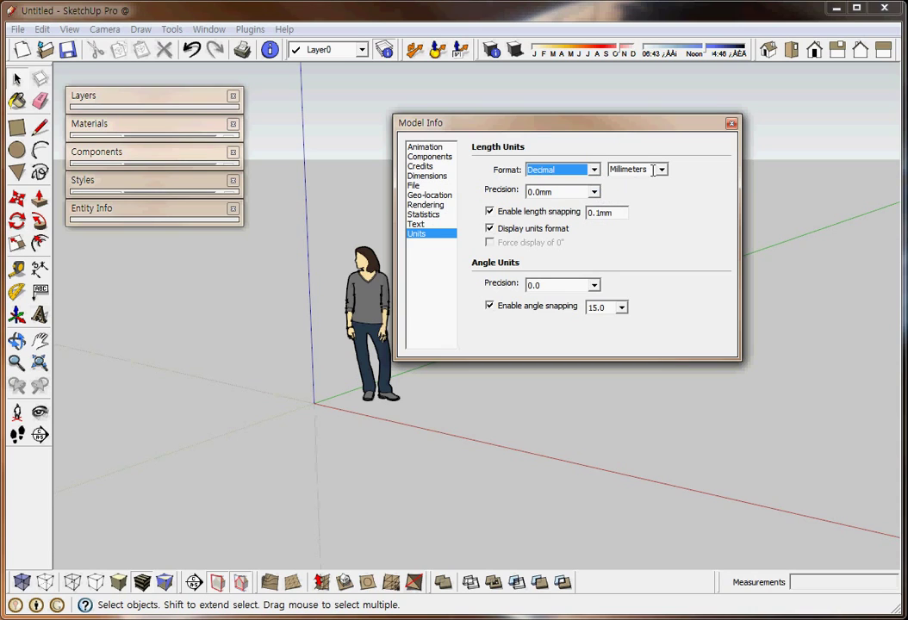
click(661, 170)
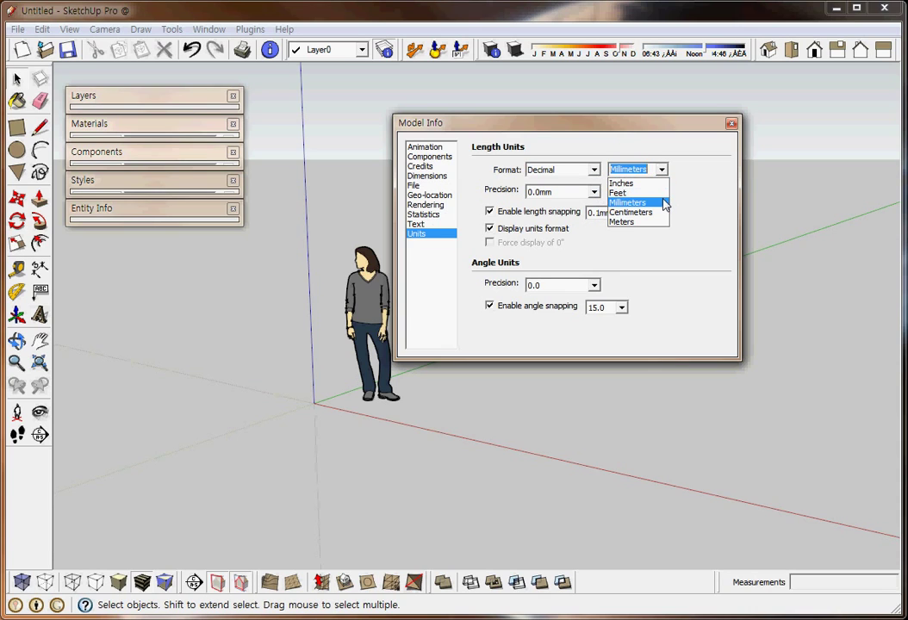
click(663, 203)
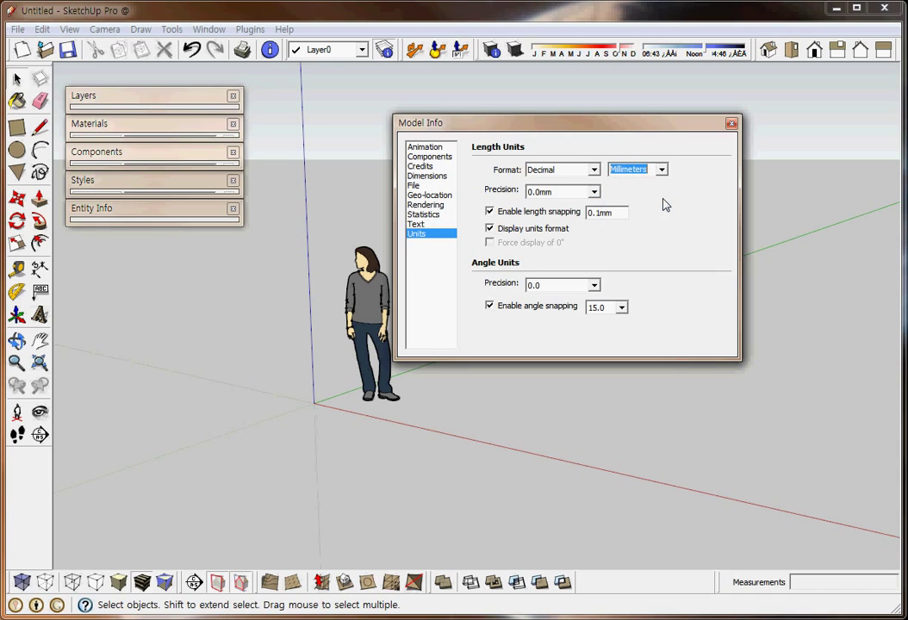
click(594, 192)
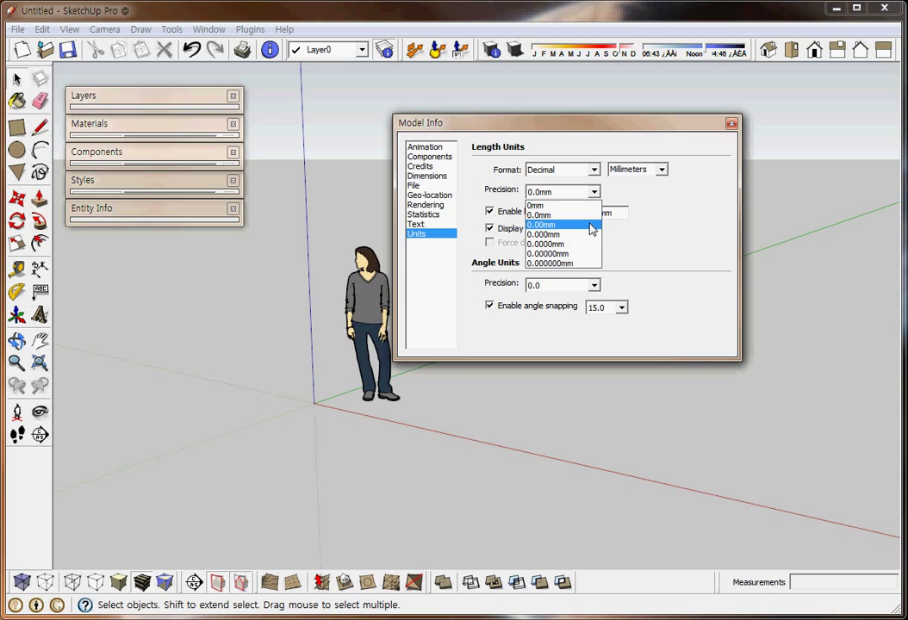
click(593, 226)
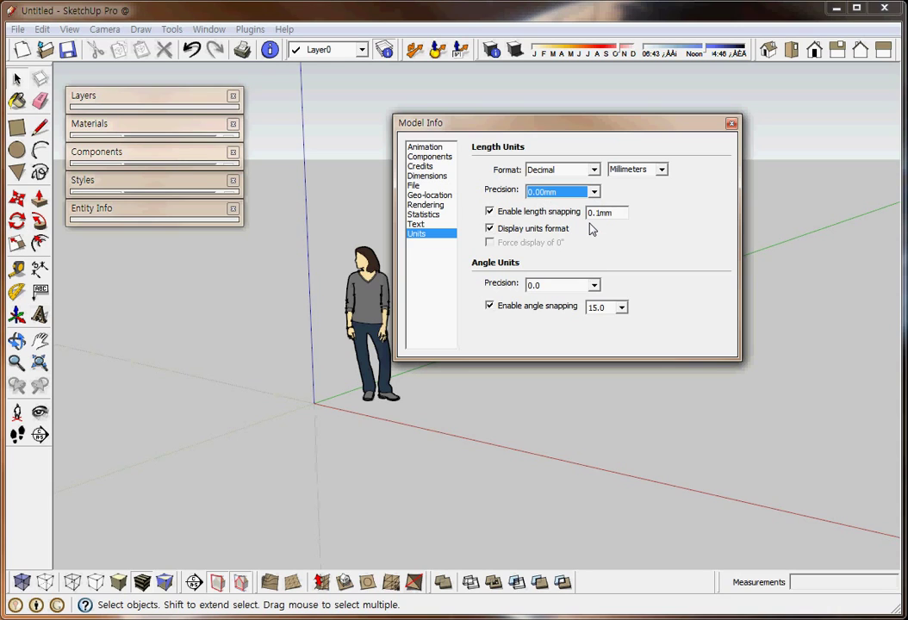
click(730, 124)
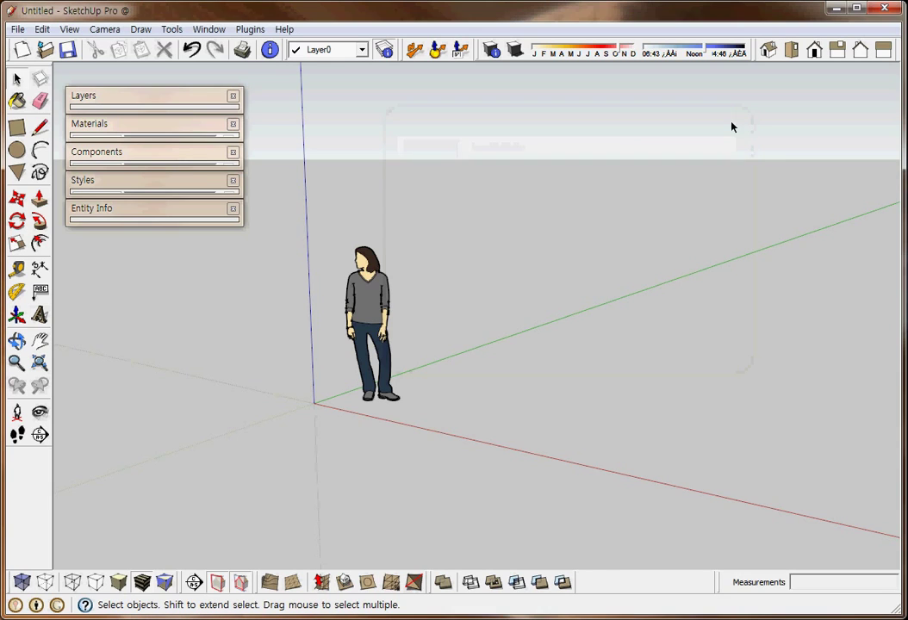
click(226, 32)
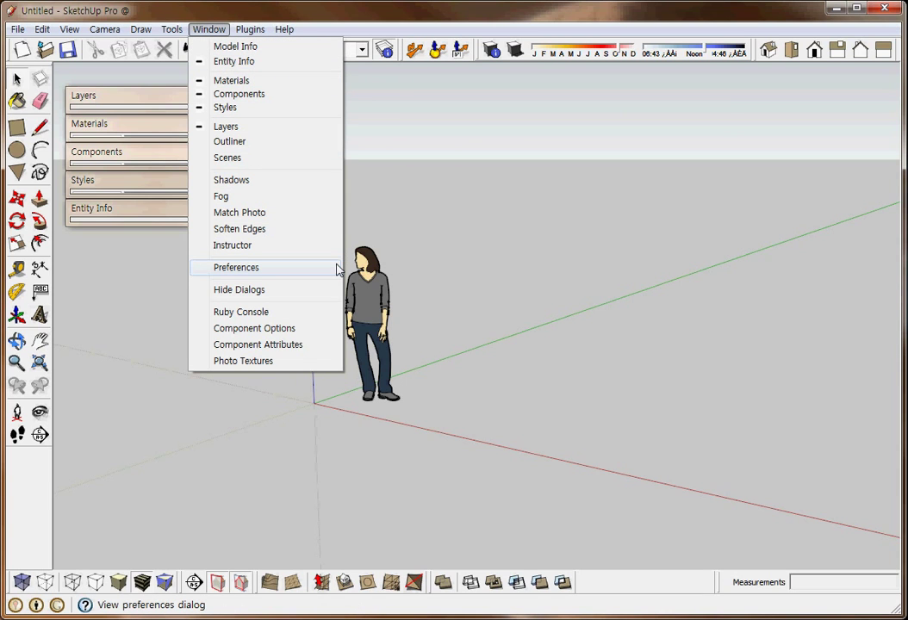
click(337, 270)
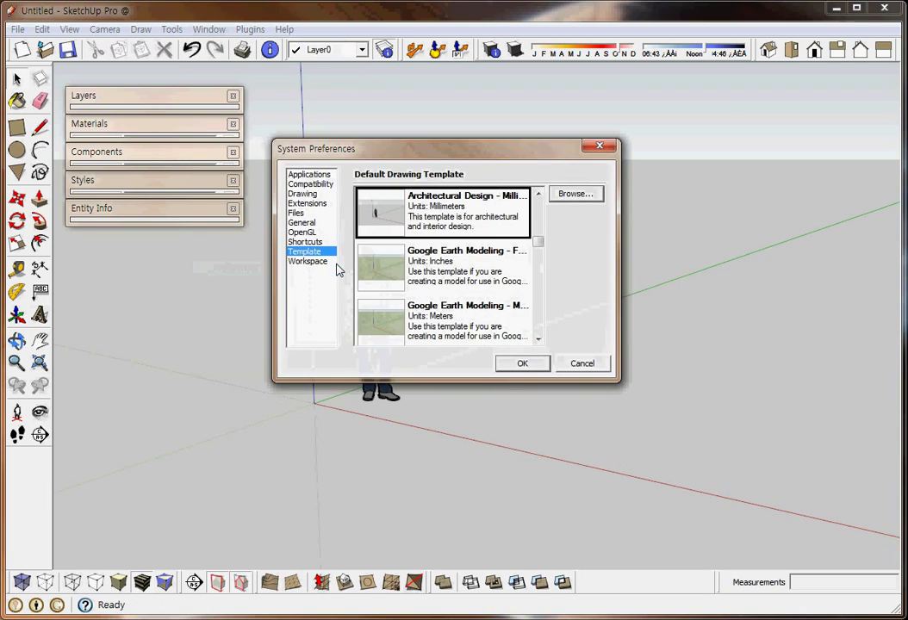
click(303, 194)
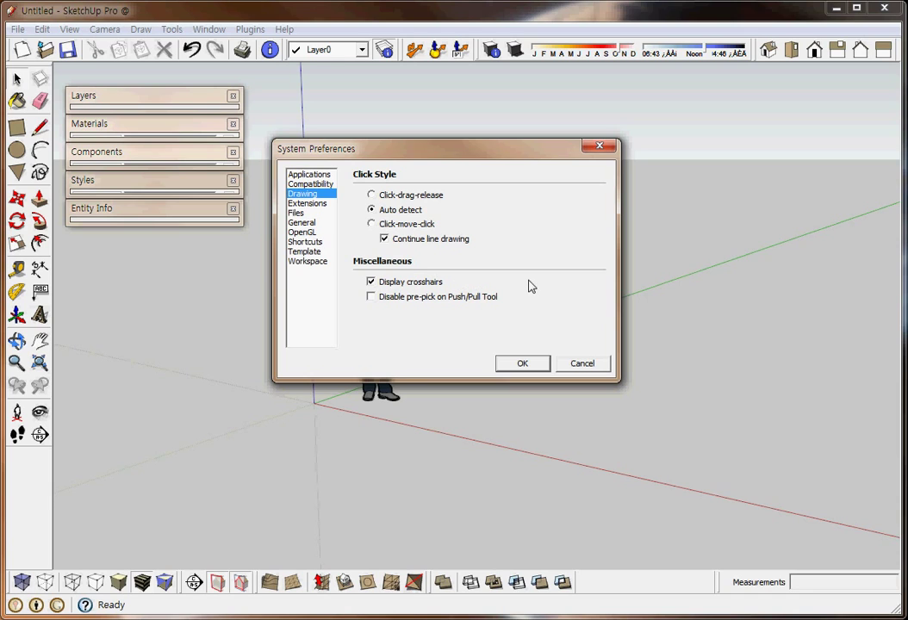
click(522, 363)
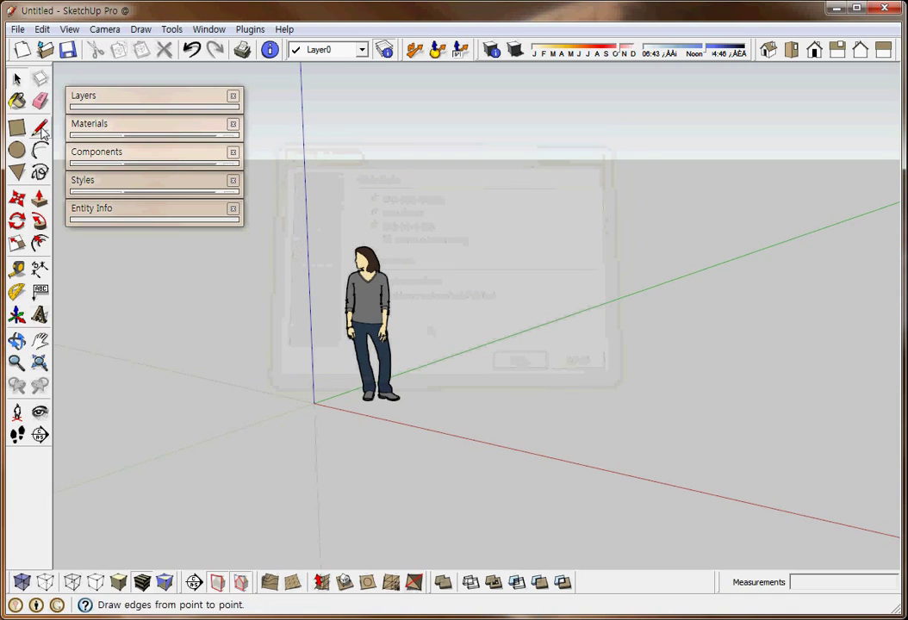
Switch the camera to Parallel Projection and show the model in Top view
click(41, 129)
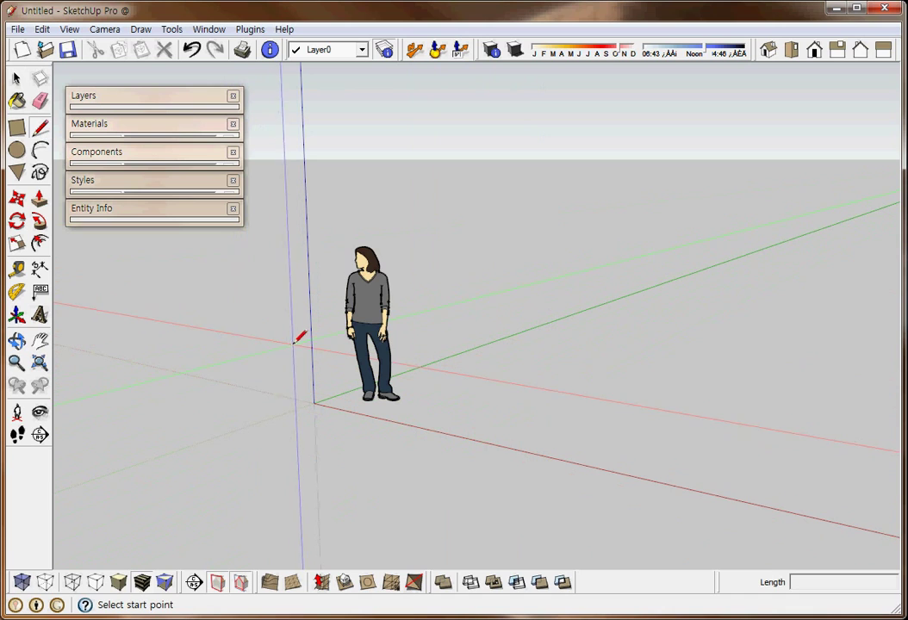
click(105, 29)
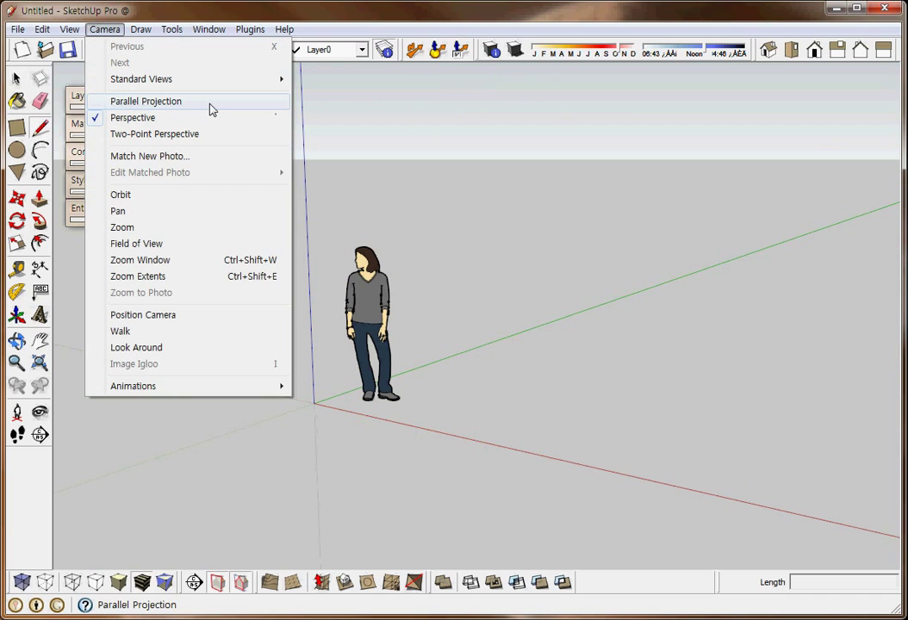
click(211, 108)
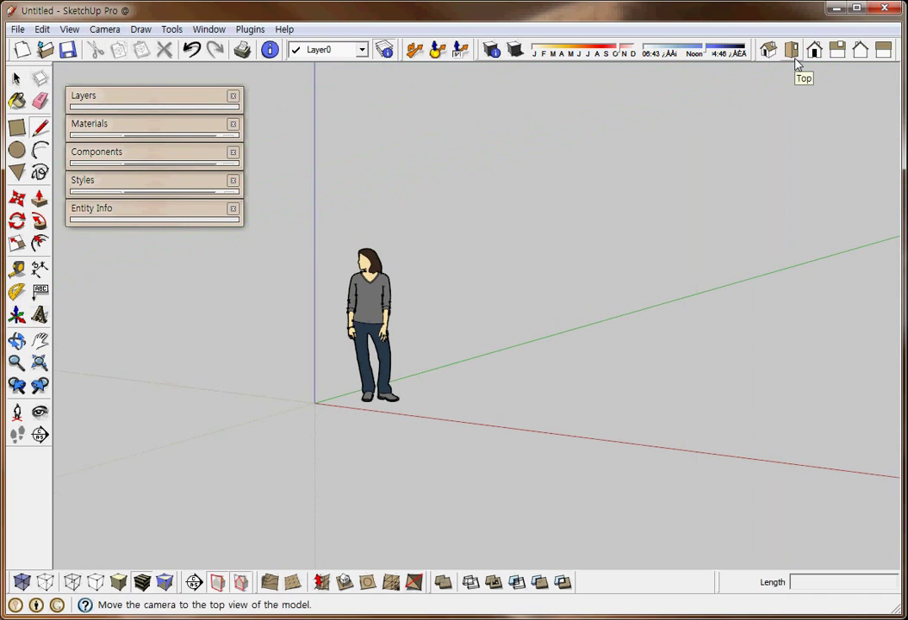
click(792, 52)
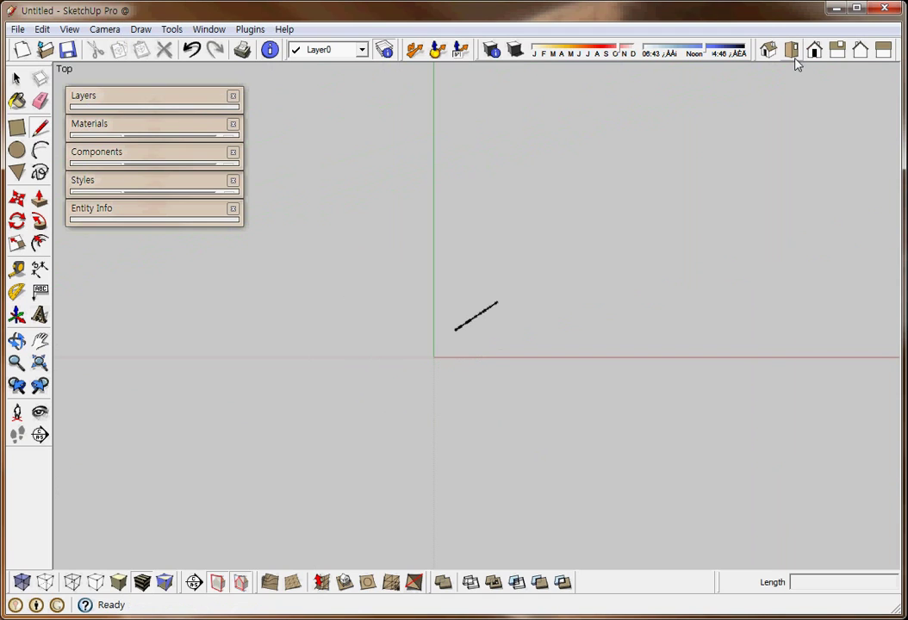
Turn off Sky in the style's background settings and update the style
click(131, 181)
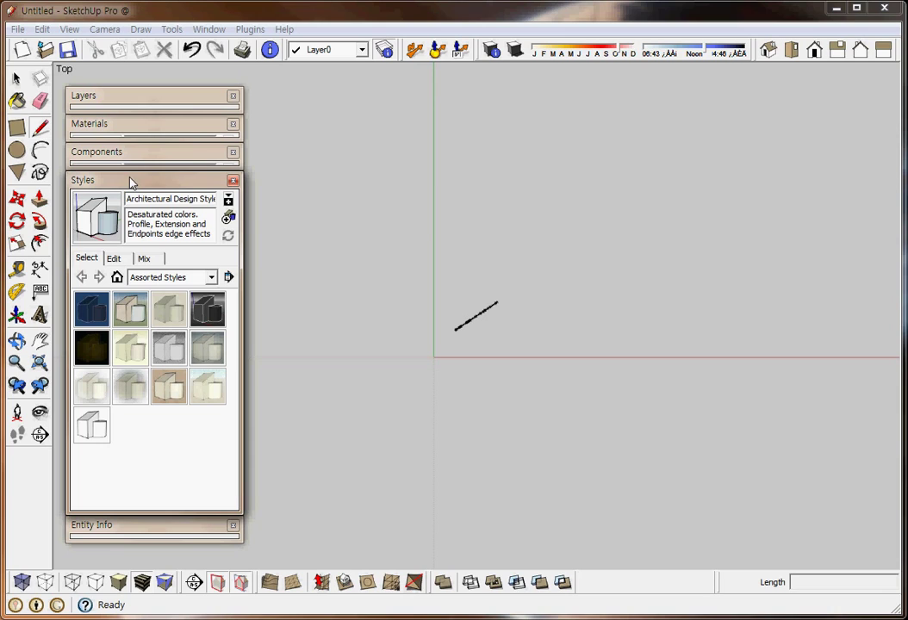
click(118, 259)
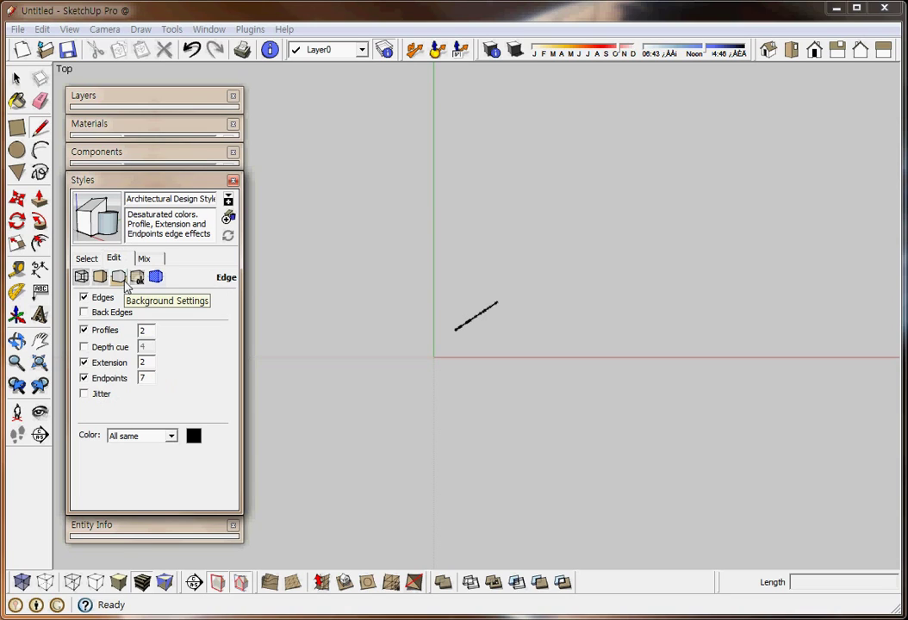
click(123, 284)
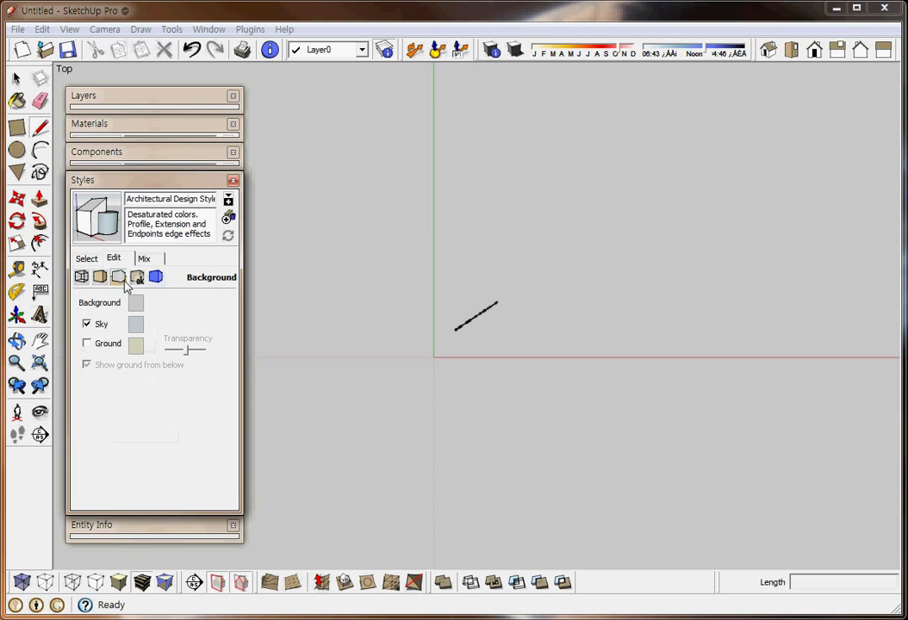
click(88, 325)
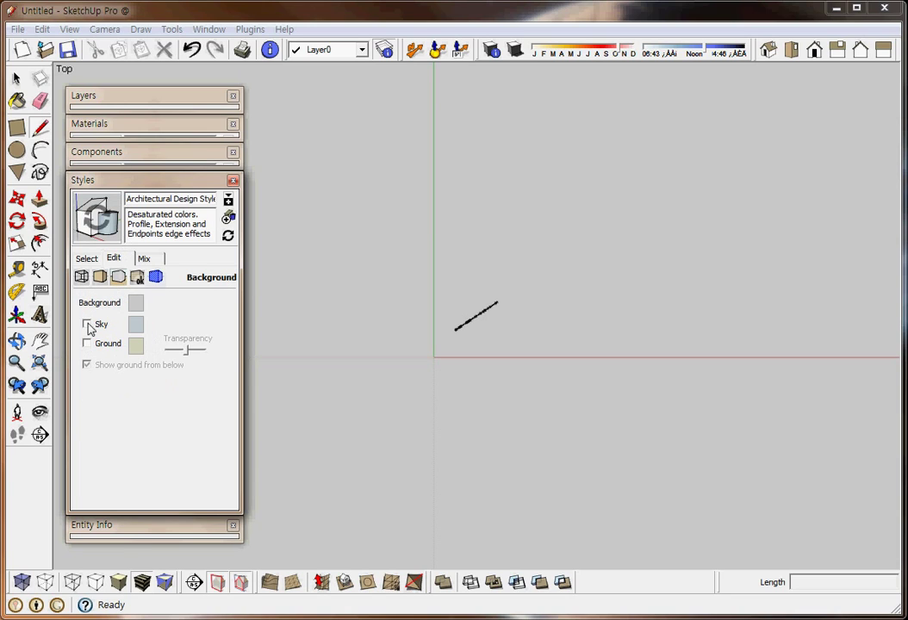
click(86, 207)
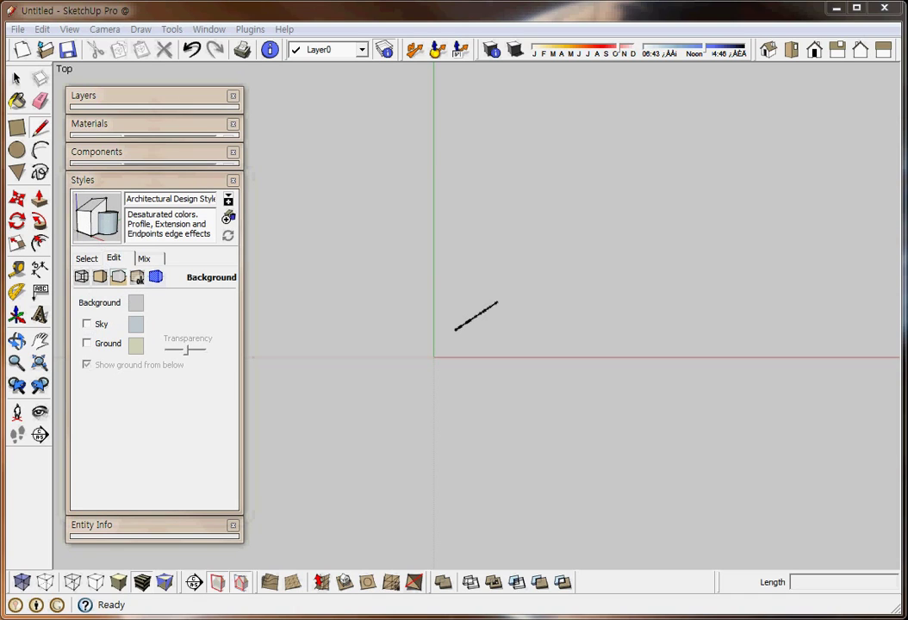
click(135, 303)
Set the background colour to pure white (HSB 0, 0, 100) and update the Architectural Design Style
drag(591, 198, 497, 114)
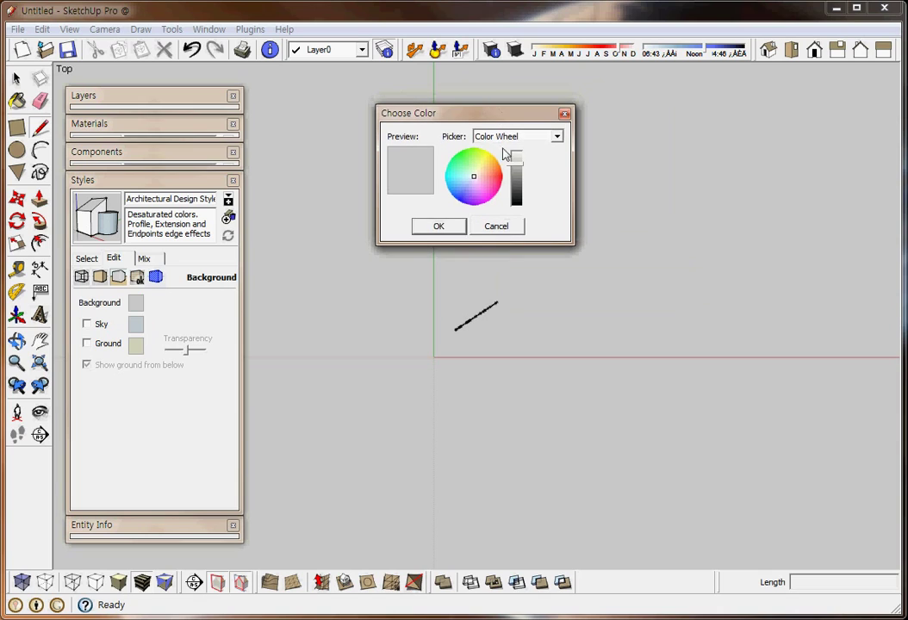
click(557, 136)
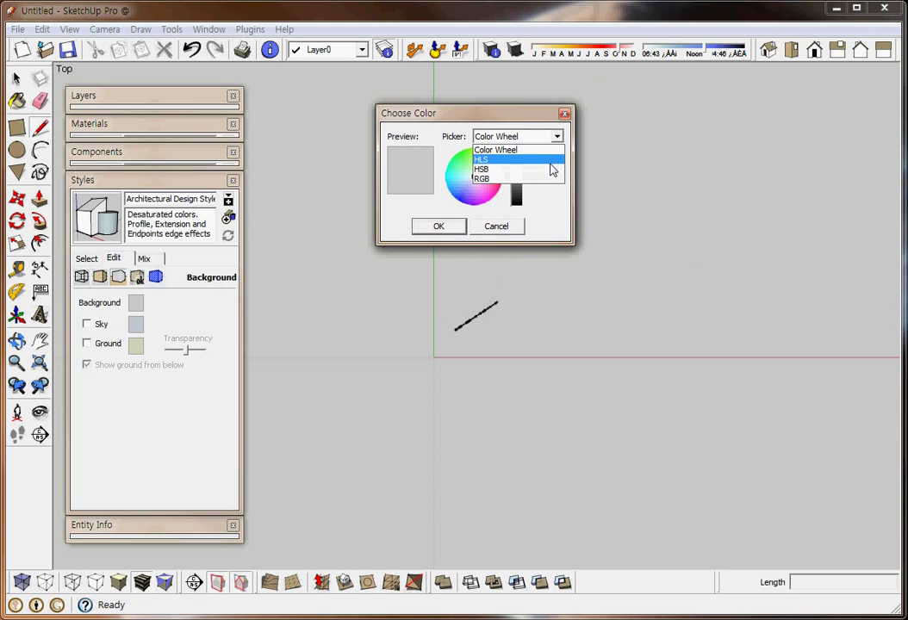
click(552, 168)
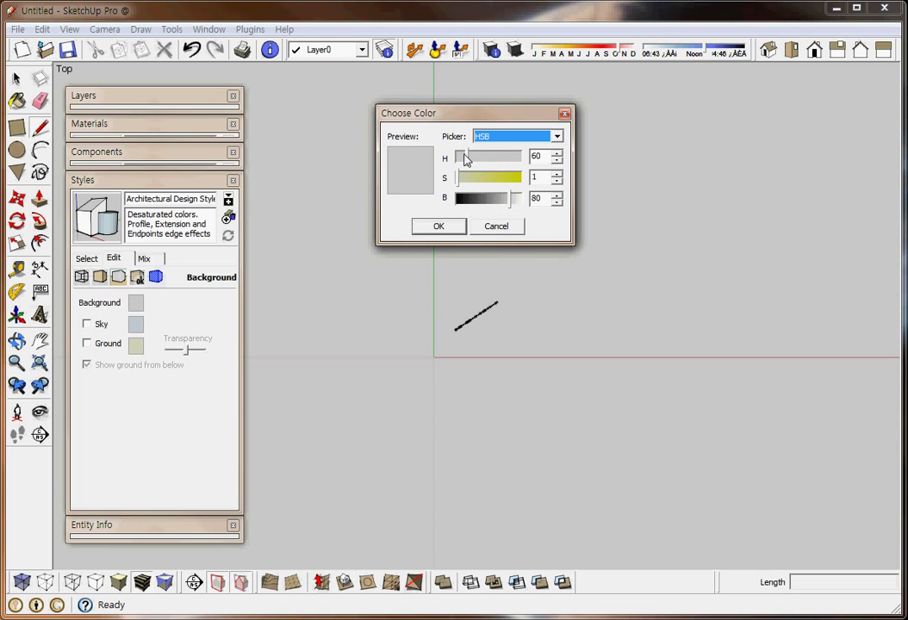
drag(462, 157, 428, 167)
drag(507, 208, 584, 208)
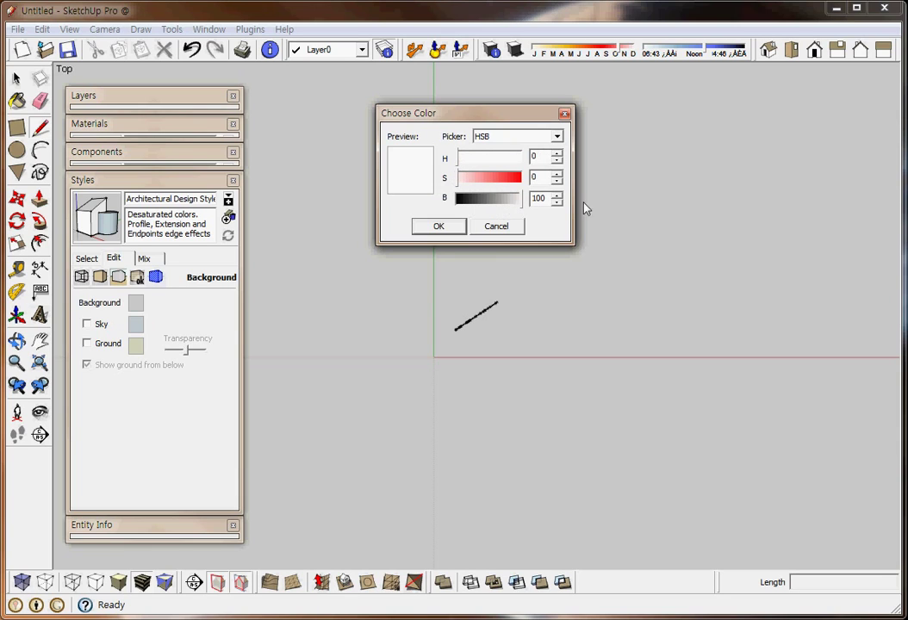
click(438, 226)
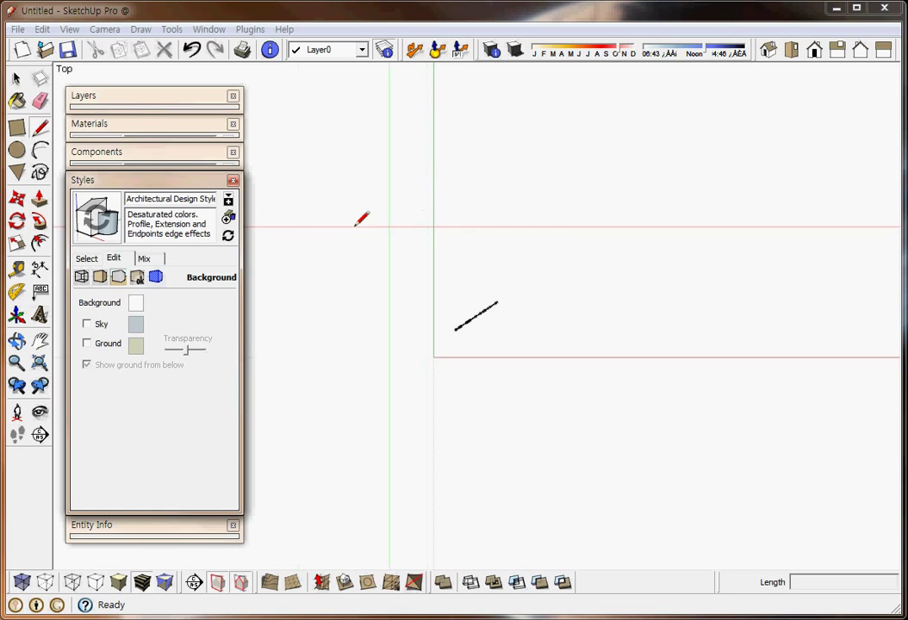
click(87, 222)
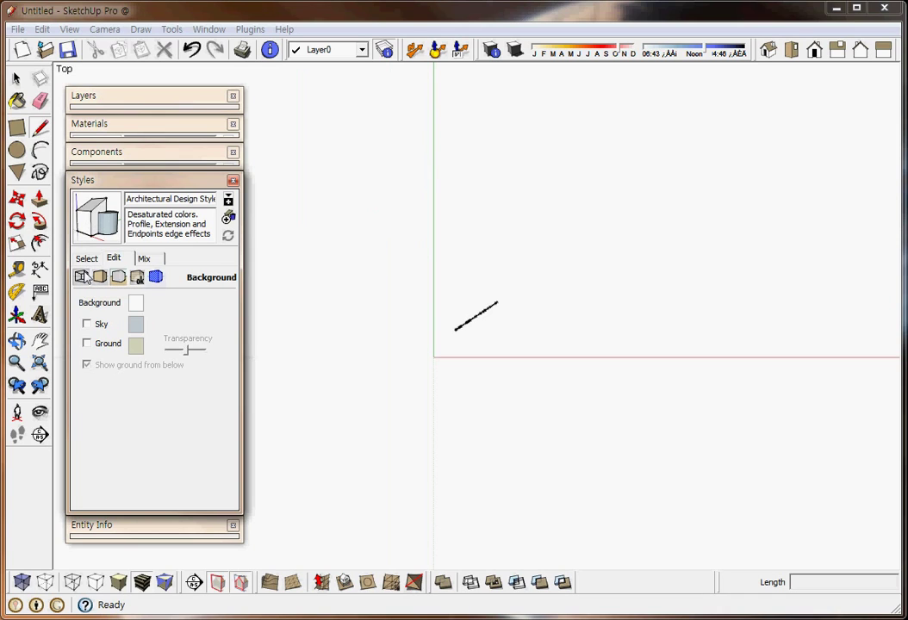
Set edge Profiles to 1, turn off Extension and Endpoints, and update the style
click(82, 276)
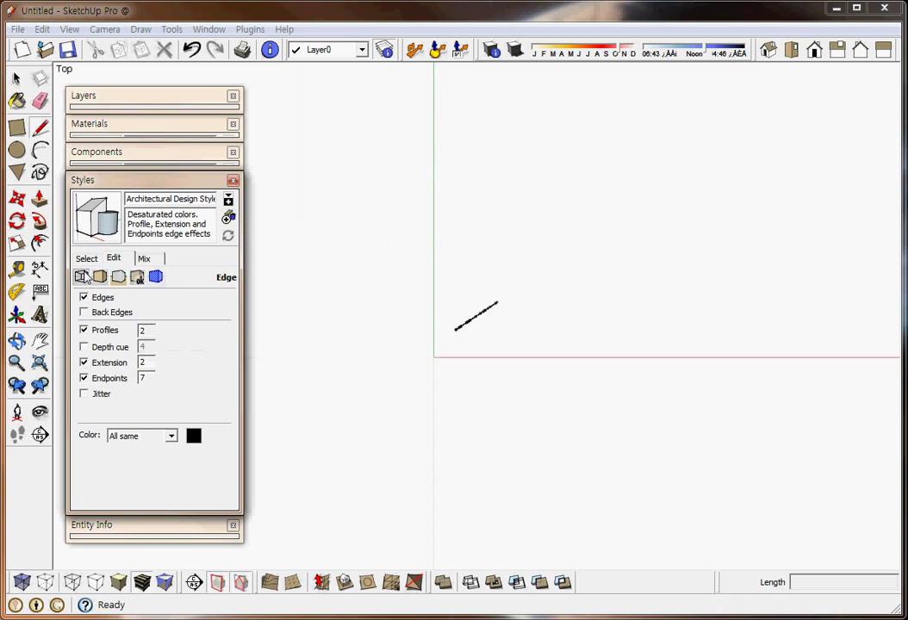
double_click(143, 329)
text(1)
click(84, 363)
click(83, 378)
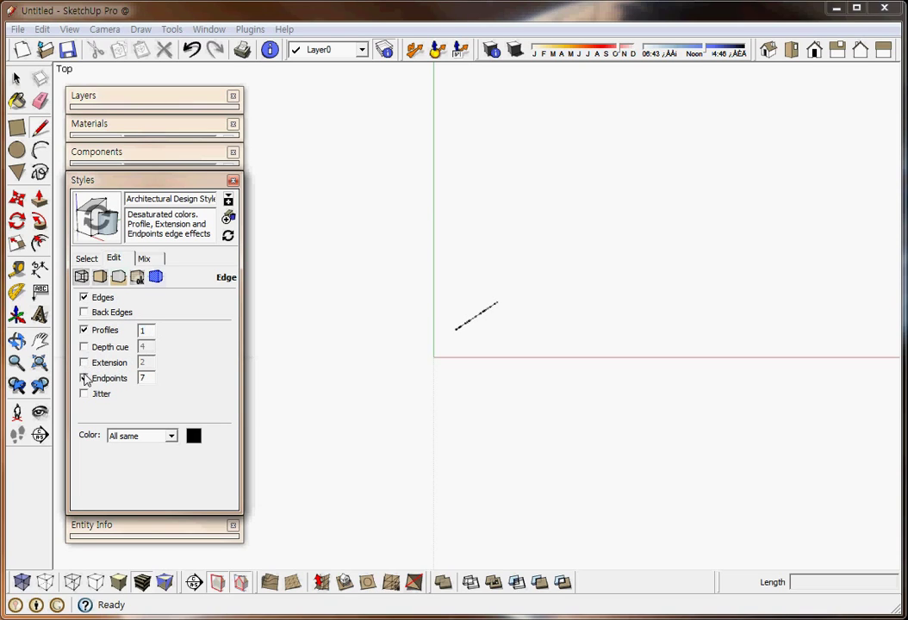
click(83, 378)
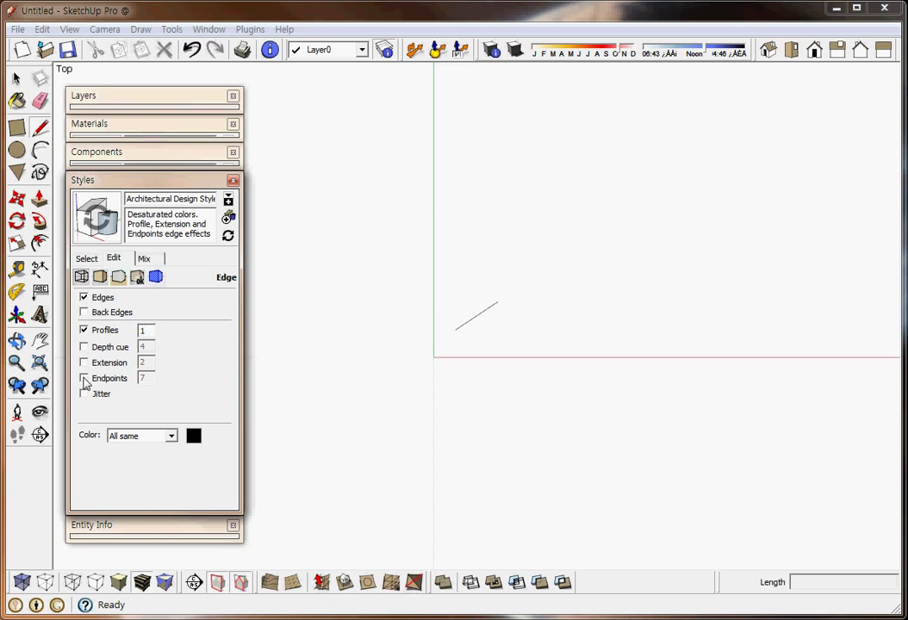
click(95, 223)
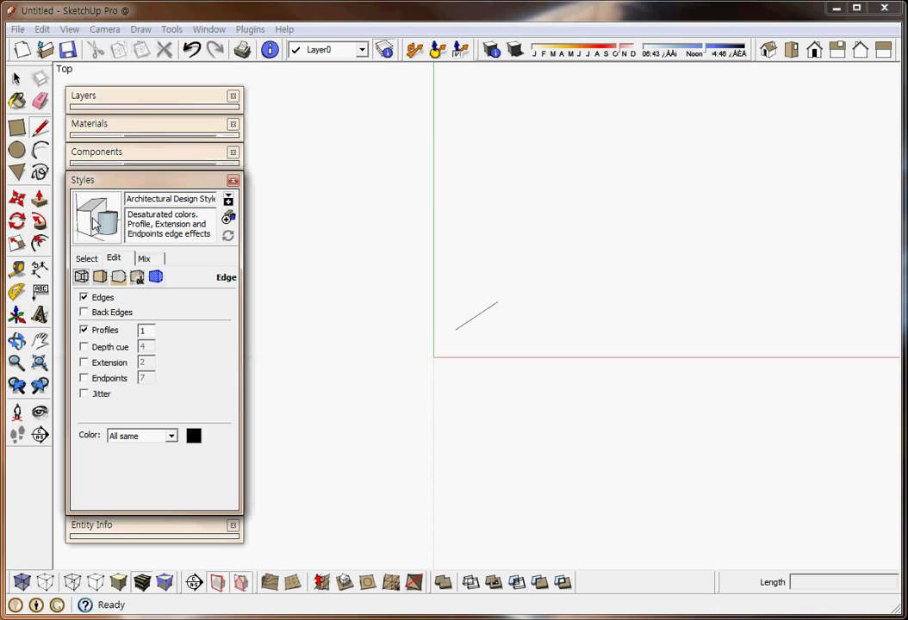
click(129, 184)
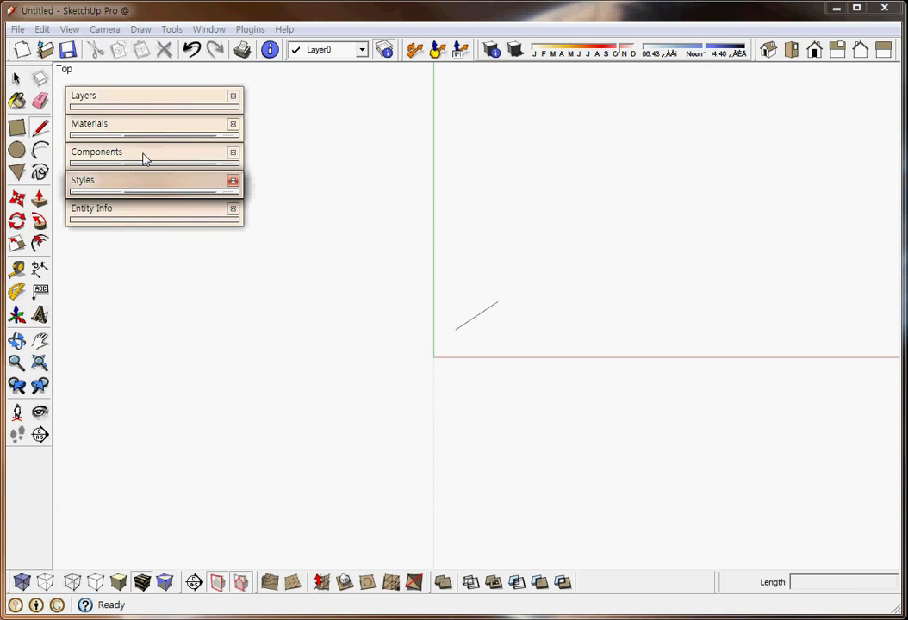
Delete the Susan figure component from the model's In Model components list
click(143, 156)
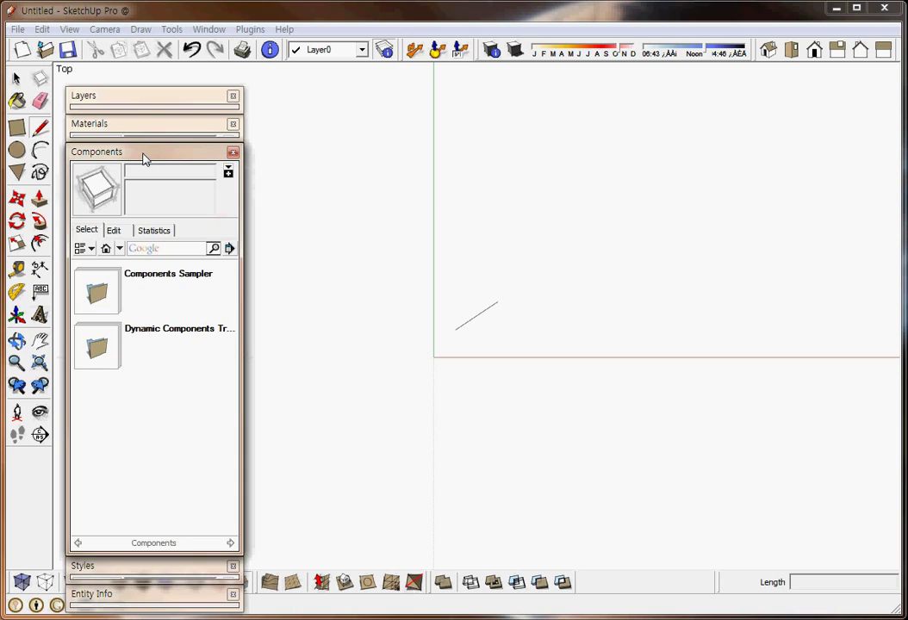
click(106, 249)
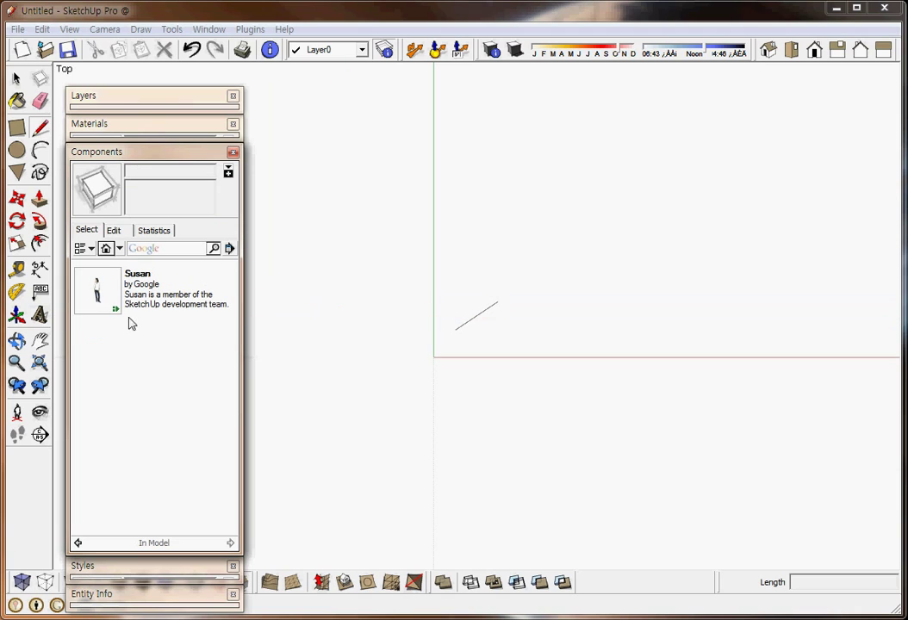
right_click(103, 290)
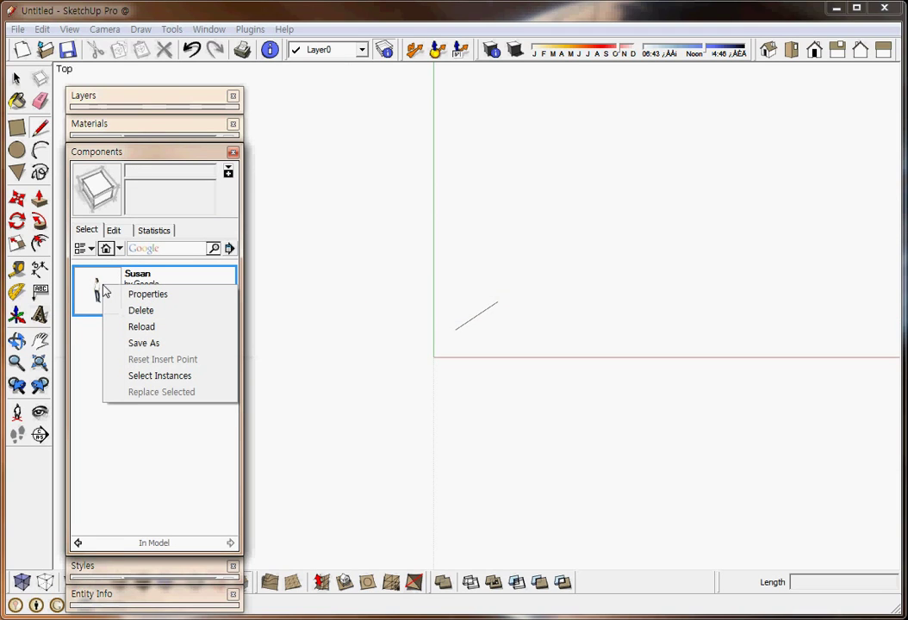
click(201, 319)
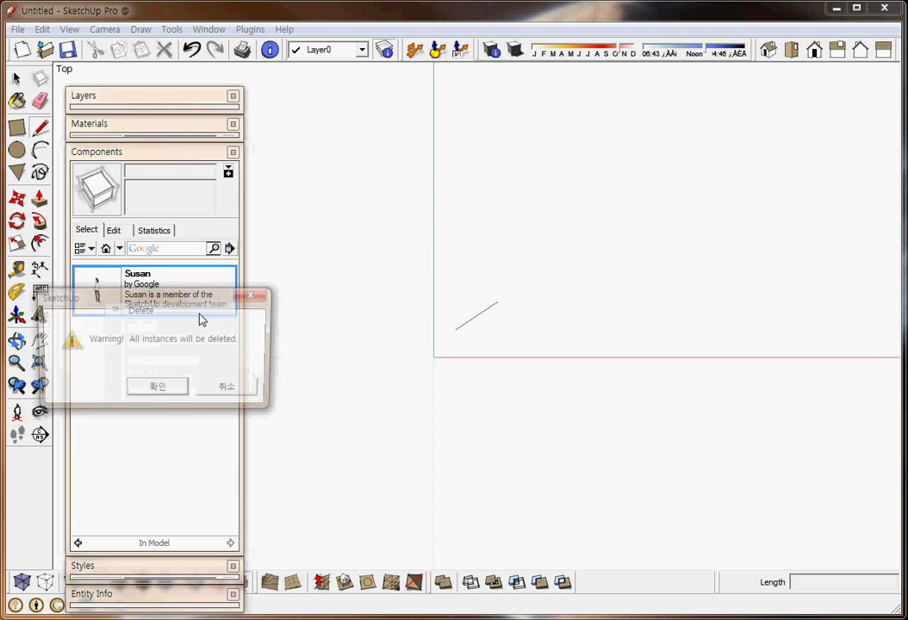
mouse_move(198, 303)
mouse_down()
mouse_move(462, 170)
mouse_move(467, 145)
mouse_up()
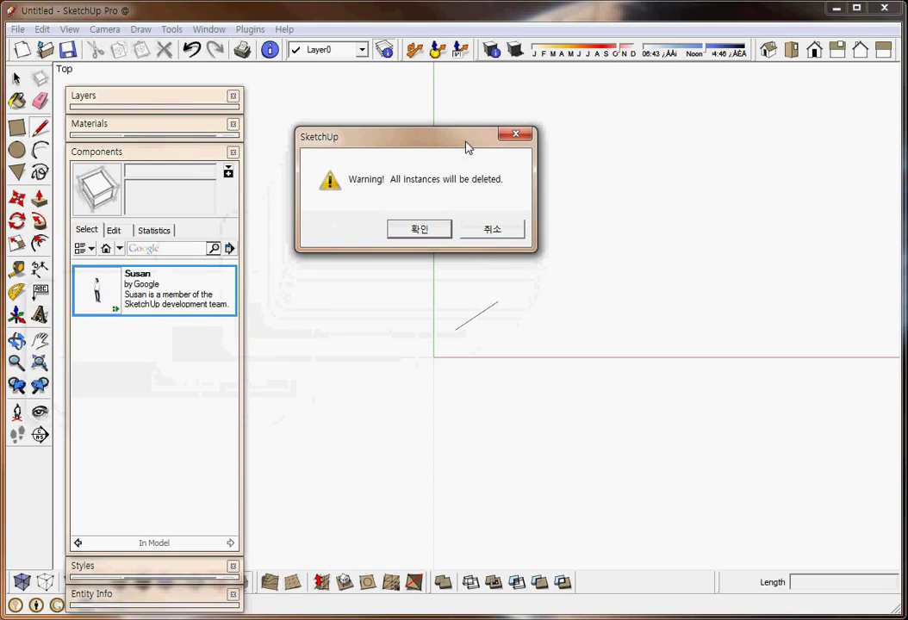
click(445, 232)
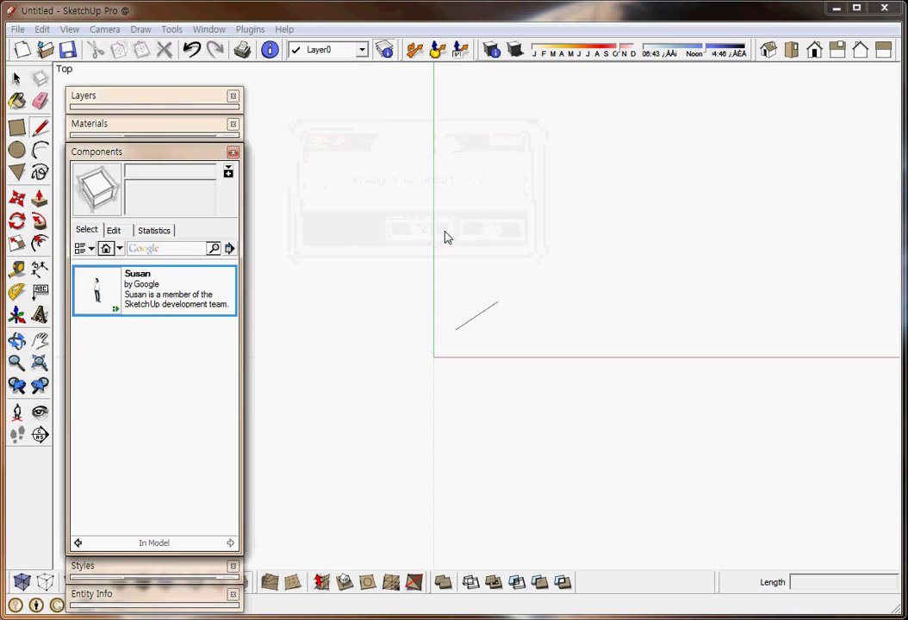
key(ctrl+n)
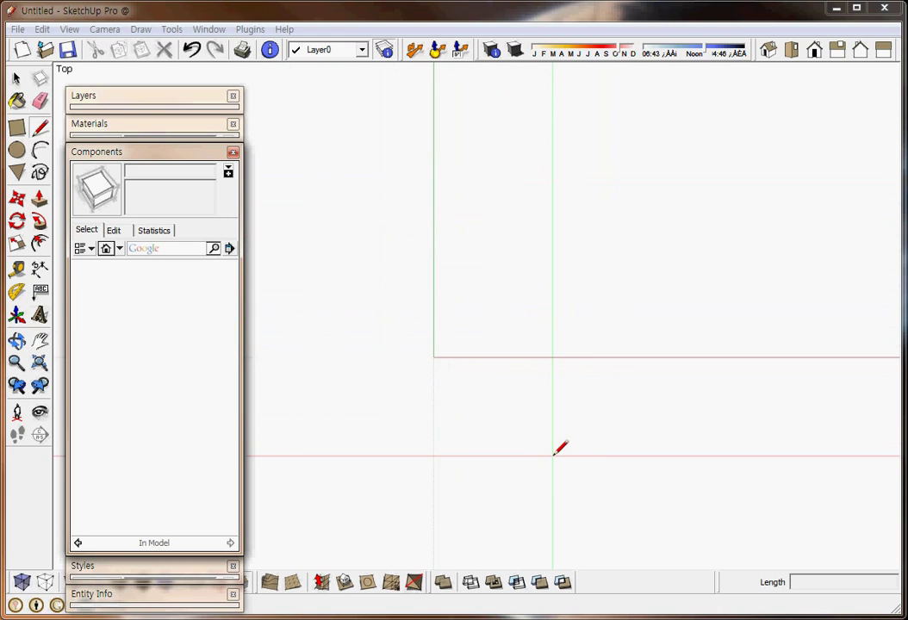
click(144, 158)
Purge all unused materials from the model's In Model materials list
click(151, 129)
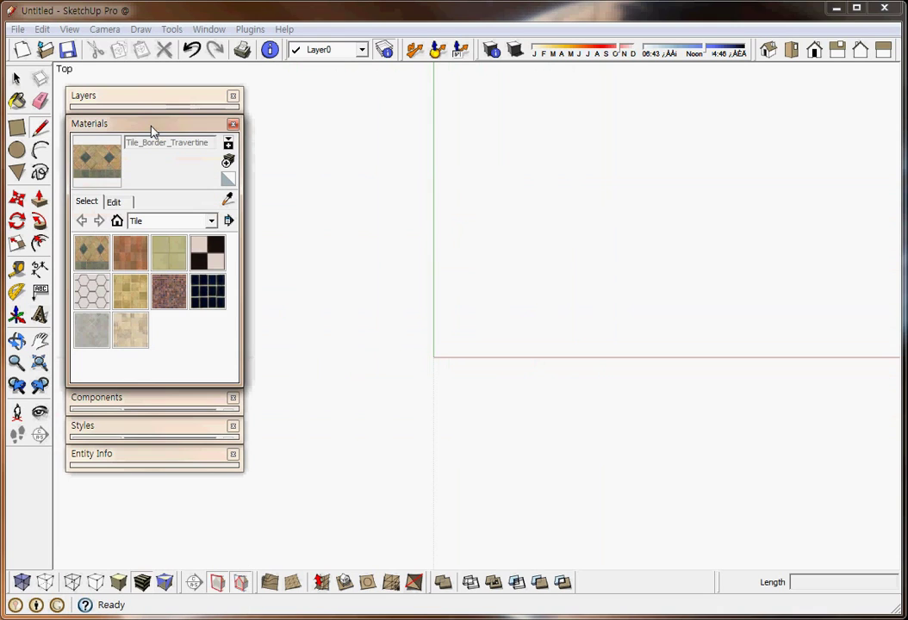
click(117, 222)
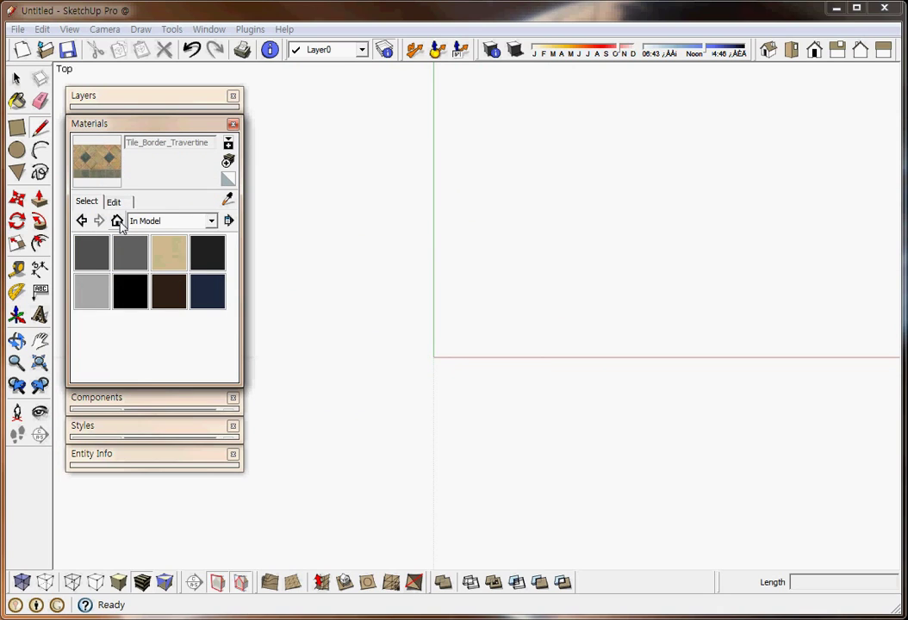
click(229, 220)
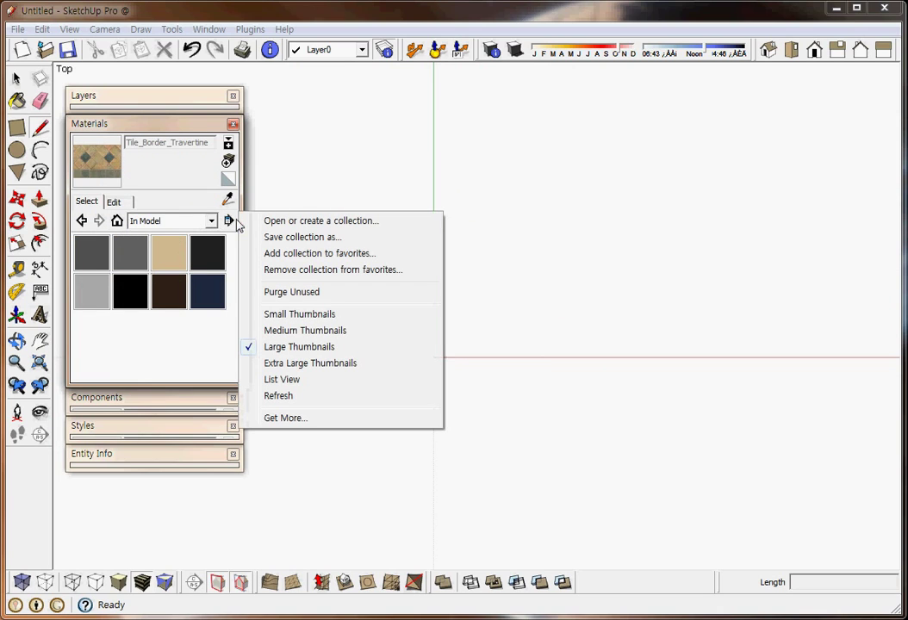
click(356, 294)
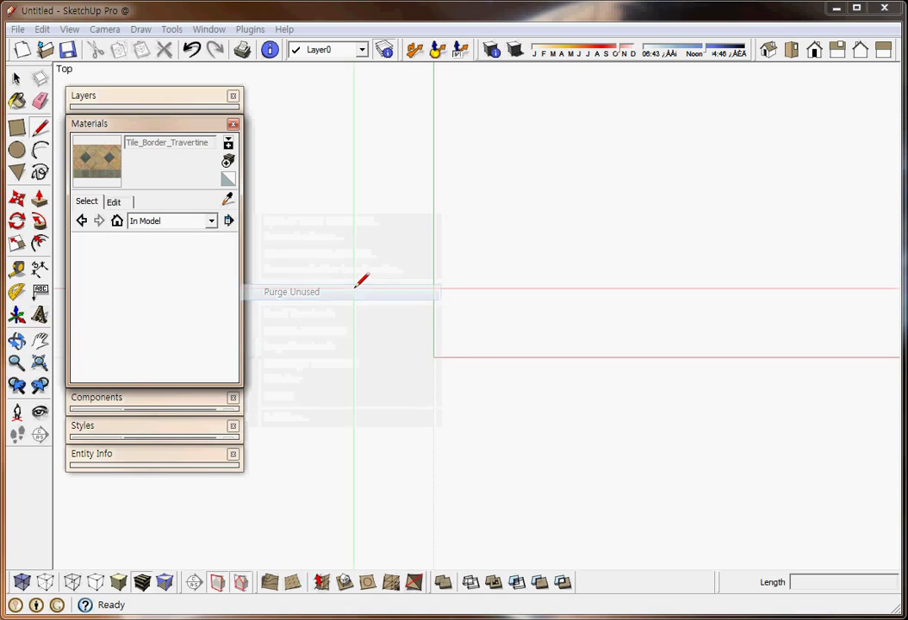
click(180, 129)
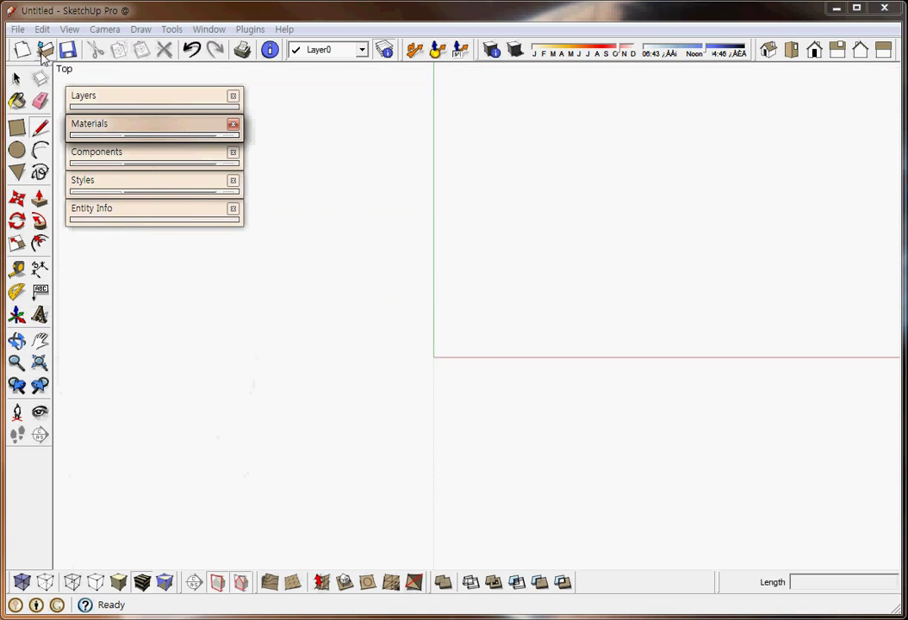
Save the model as 수험번호-Template.skp in the ATCCADQ-Design folder on drive D:
click(18, 31)
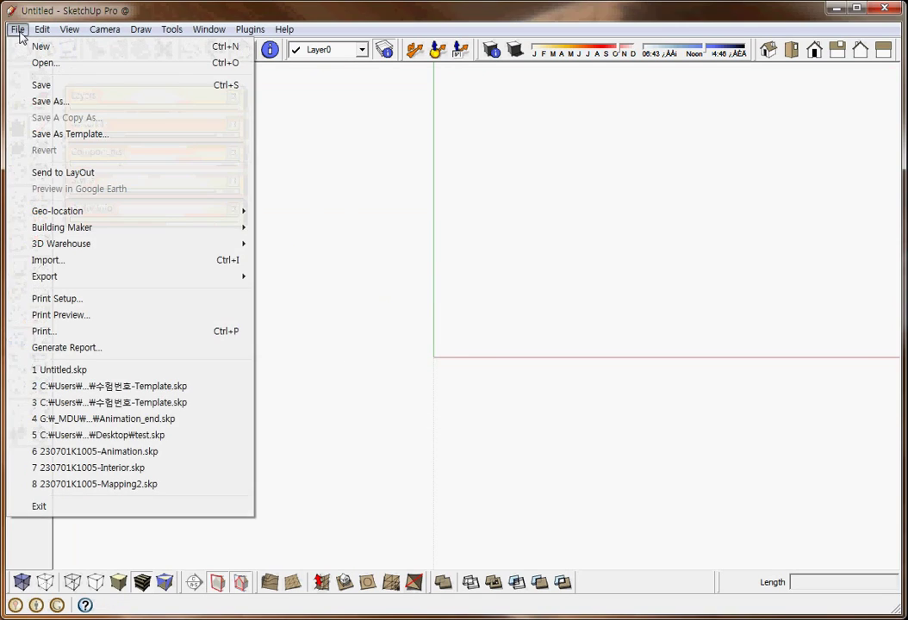
click(35, 85)
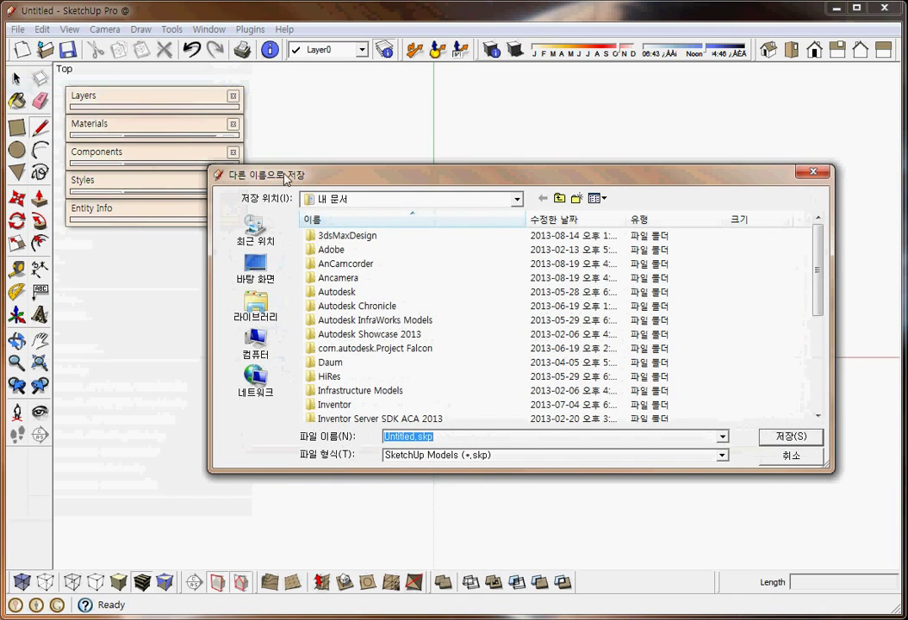
click(404, 200)
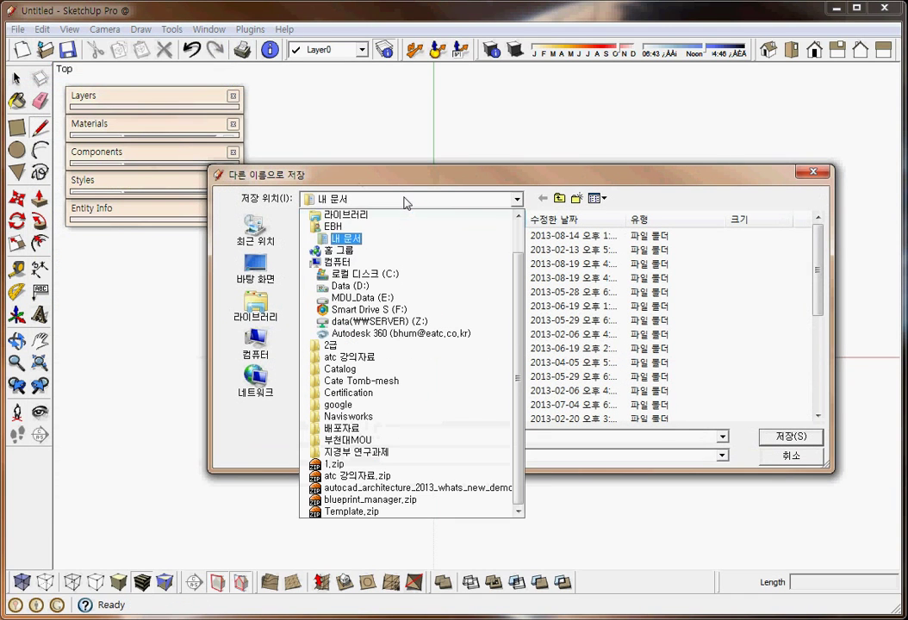
click(414, 286)
double_click(416, 294)
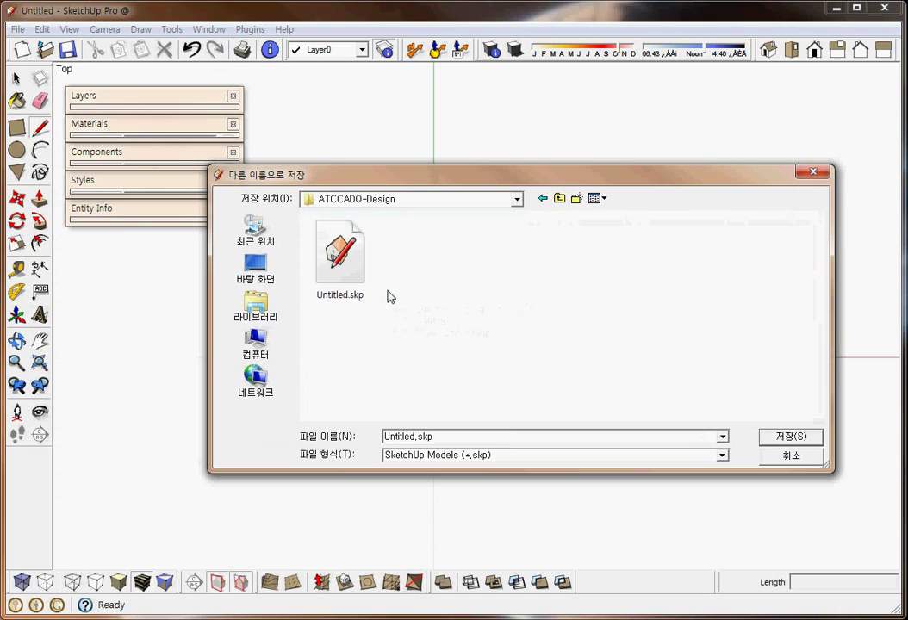
double_click(450, 440)
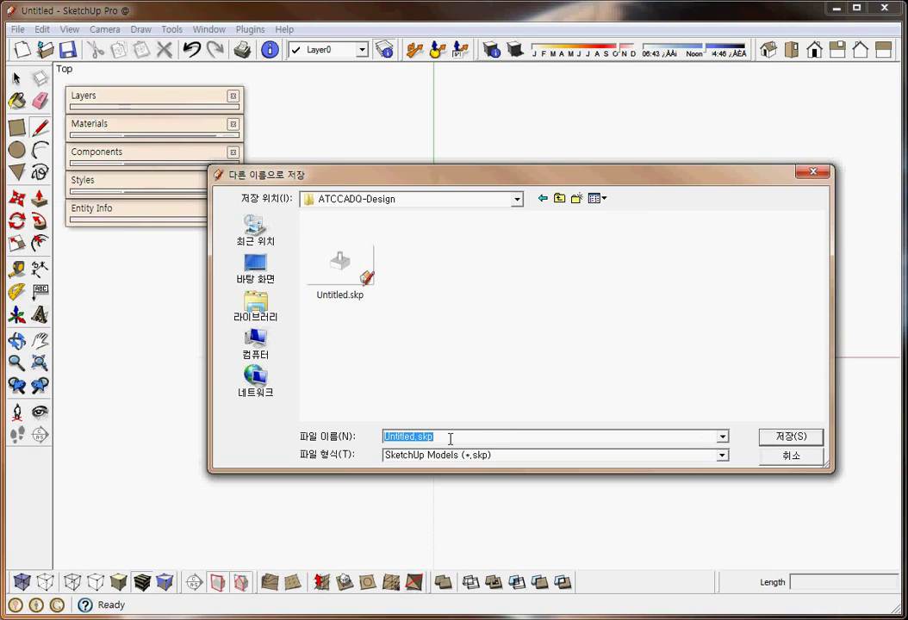
text(수험번호)
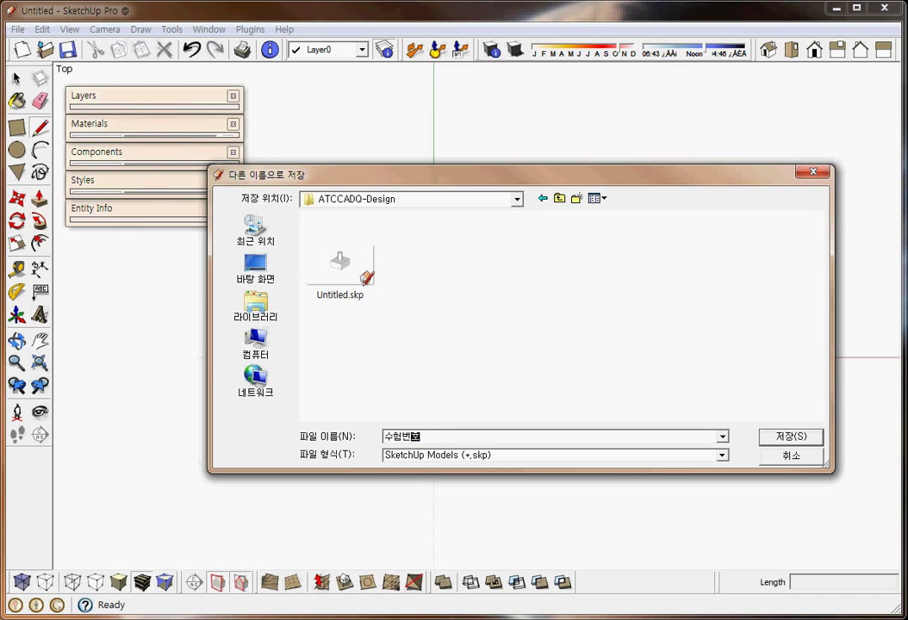
text(-Template)
click(818, 440)
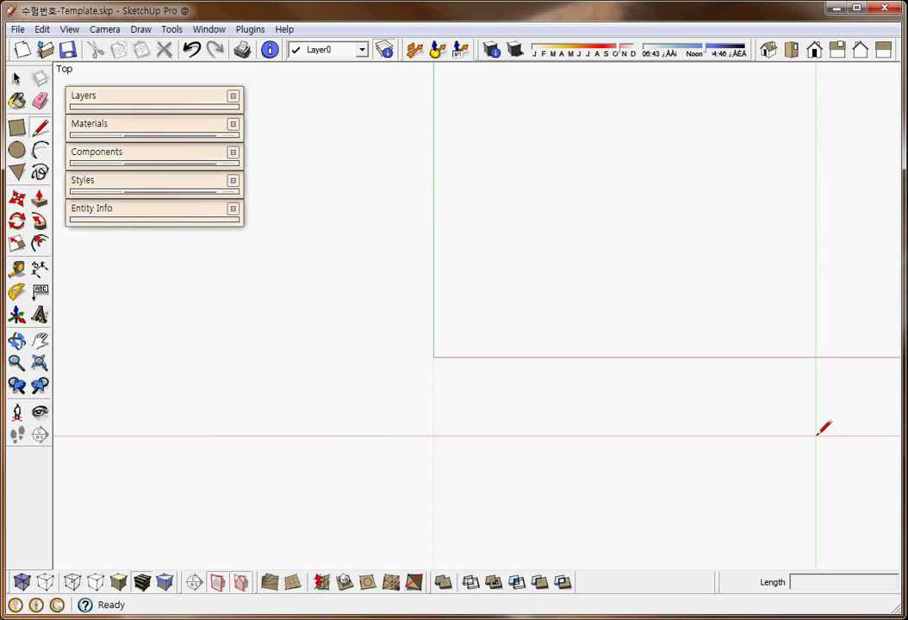
key(space)
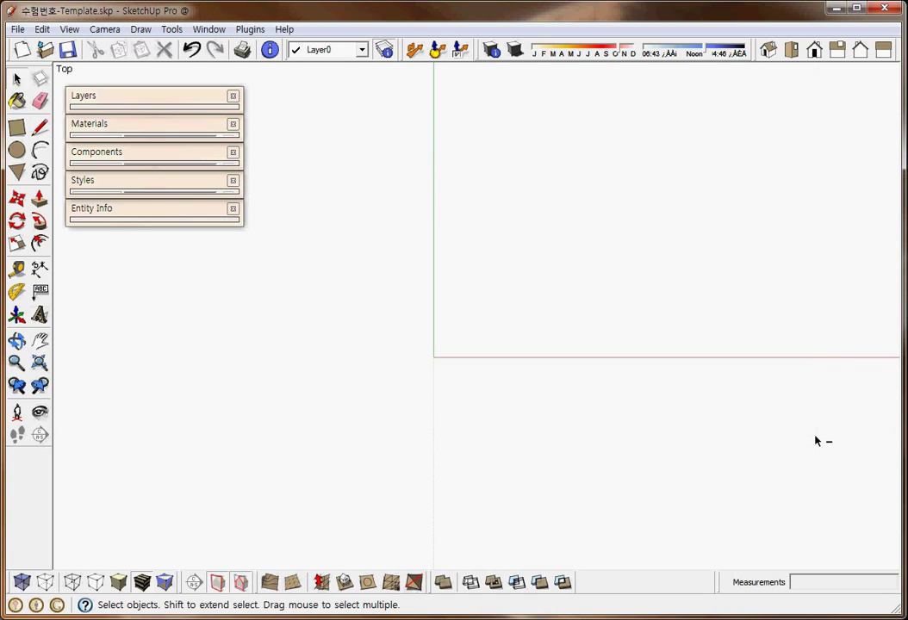